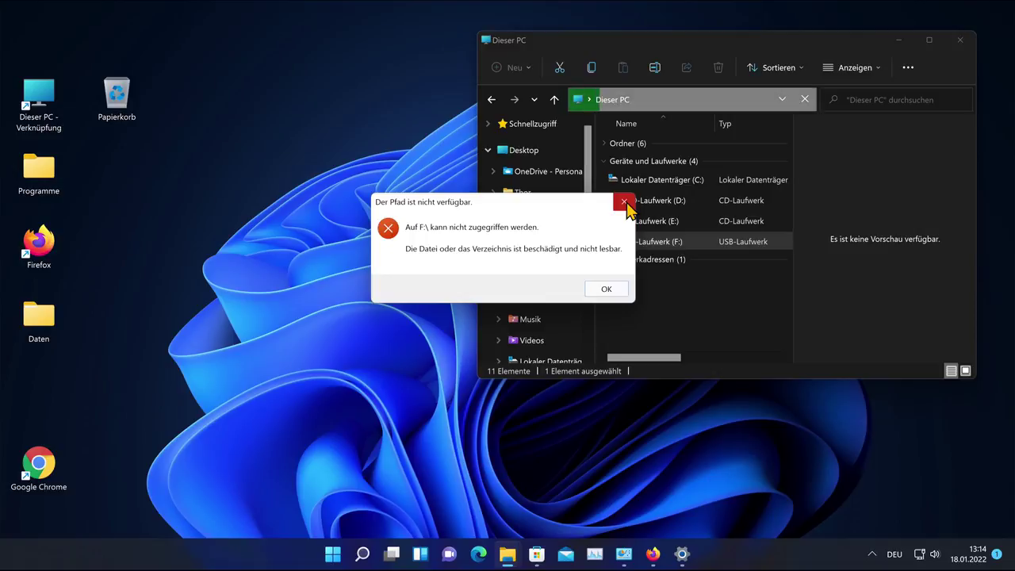
# Step: Dismiss the drive F: access error, switch to Firefox and save the free Recuva installer from the CCleaner download page
pyautogui.click(624, 203)
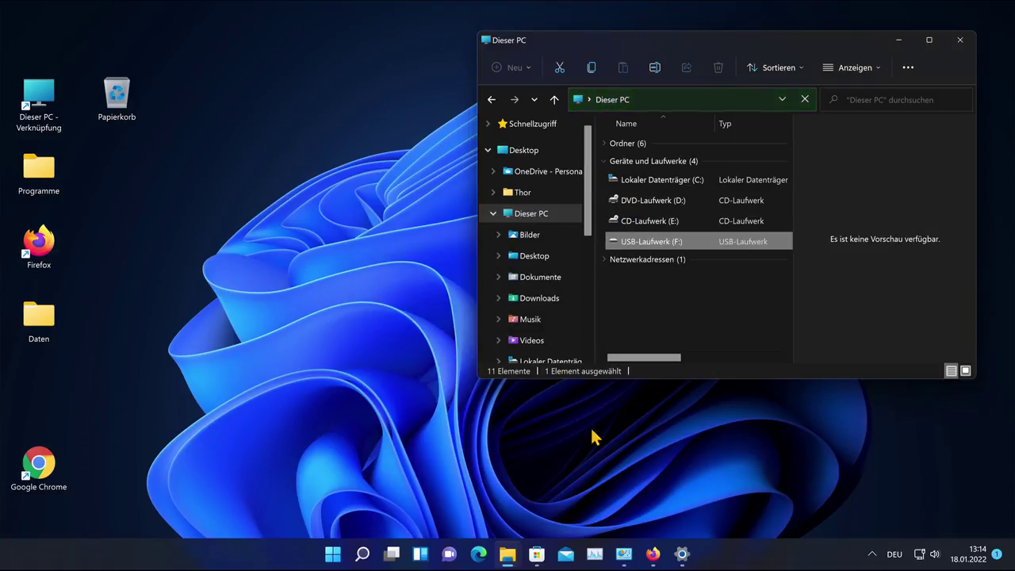
pyautogui.moveTo(652, 554)
pyautogui.click(634, 476)
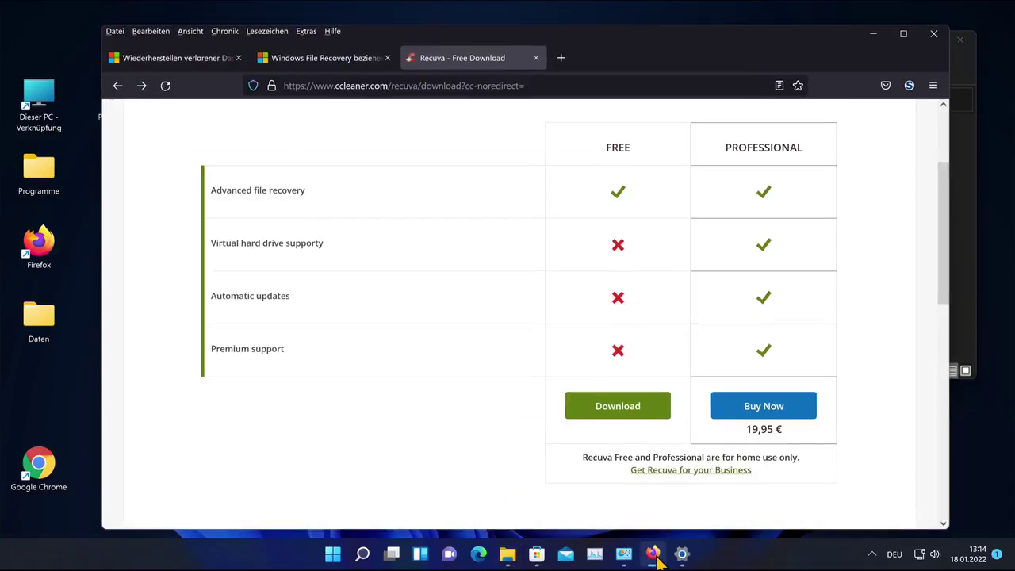
pyautogui.scroll(3, 568, 313)
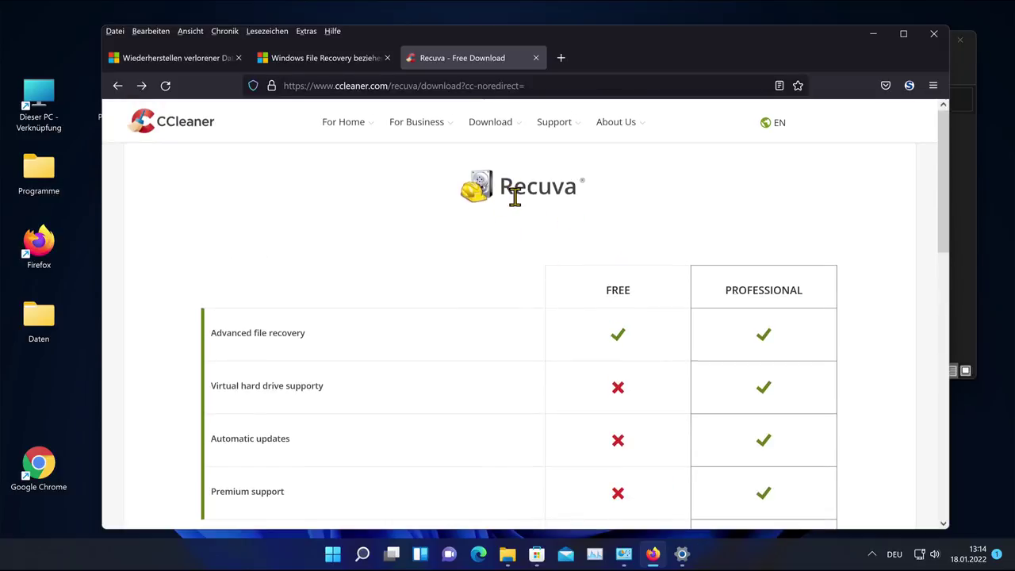
pyautogui.scroll(-3, 527, 235)
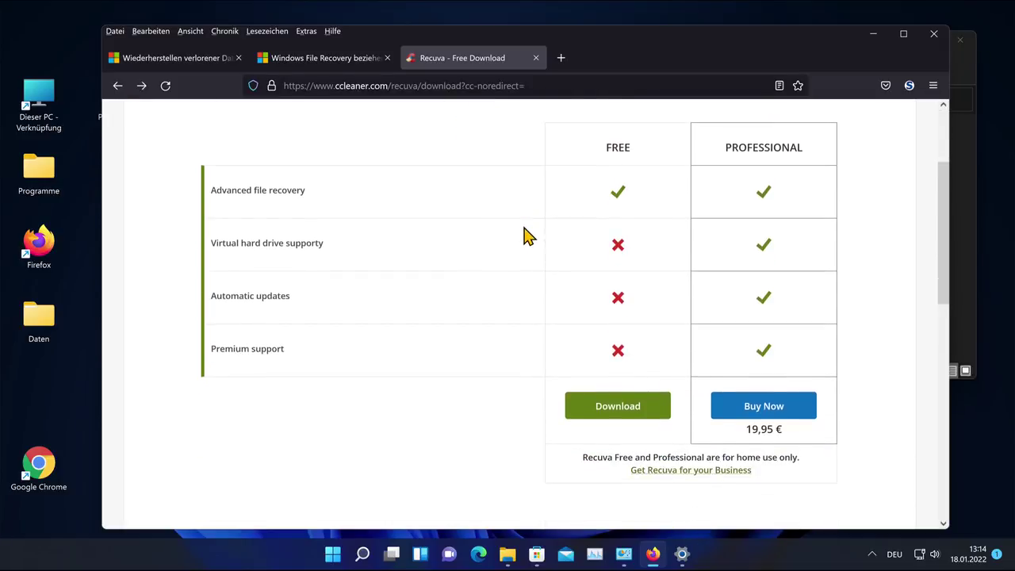
pyautogui.scroll(3, 527, 234)
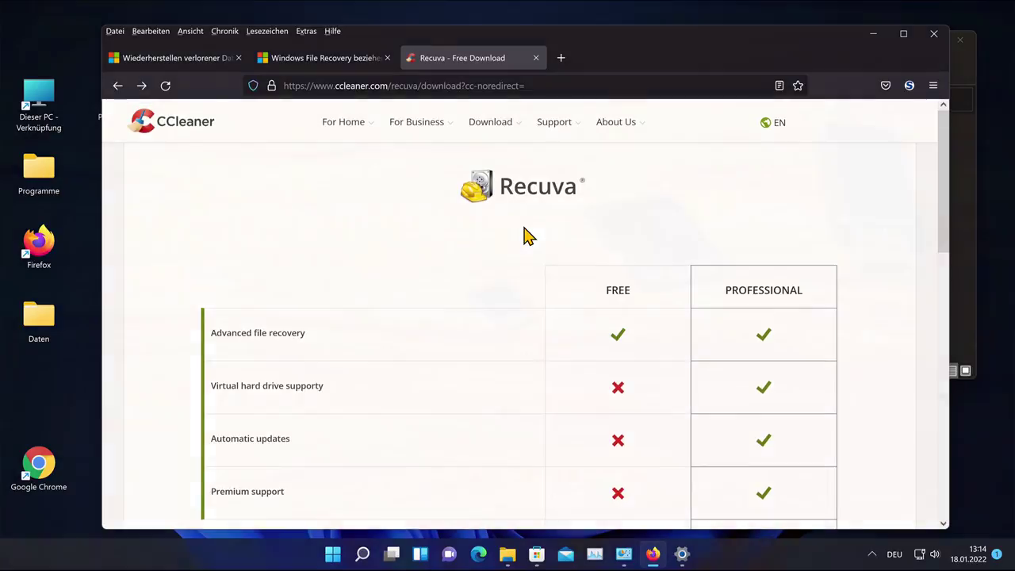
pyautogui.scroll(-2, 527, 235)
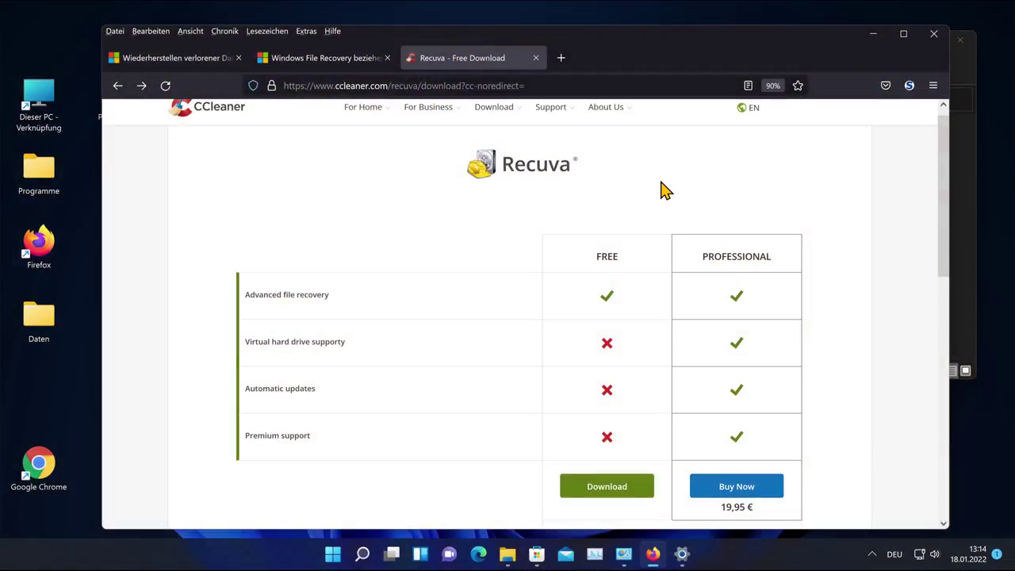
pyautogui.moveTo(503, 166); pyautogui.dragTo(634, 231)
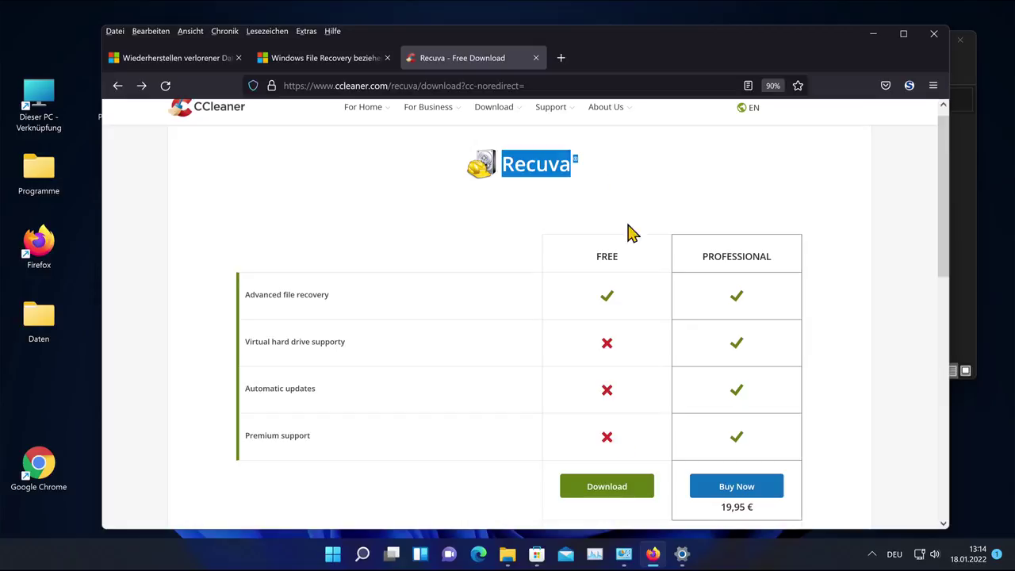
pyautogui.click(607, 495)
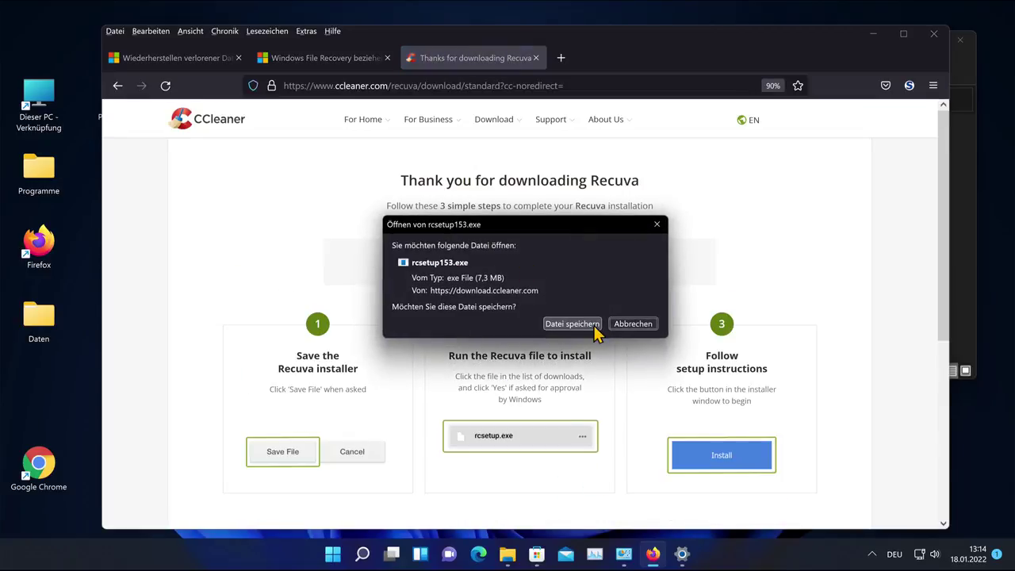
pyautogui.click(594, 325)
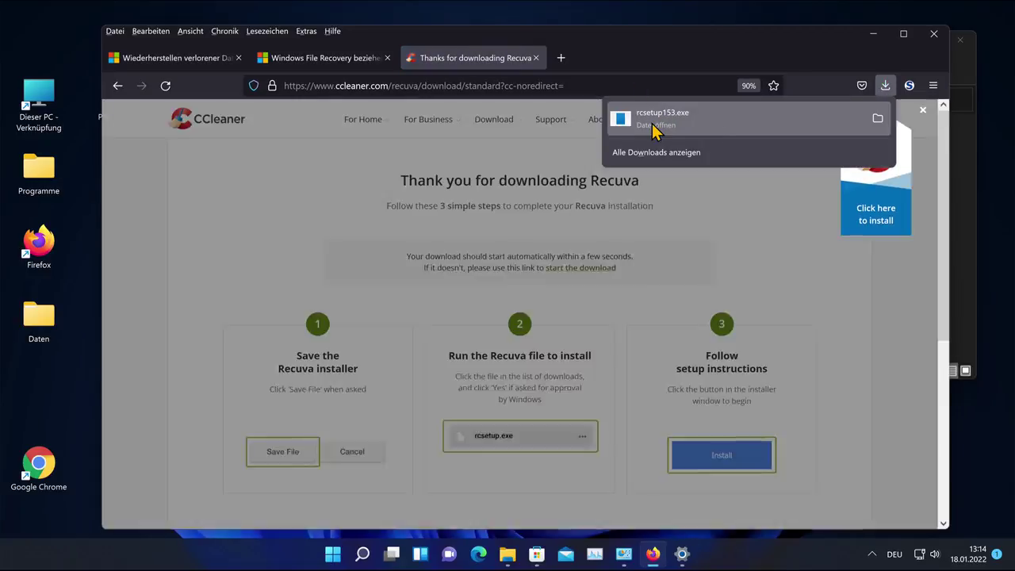
# Step: Run rcsetup153.exe, allow it to make changes, install Recuva v1.53 and close the finished setup
pyautogui.click(665, 126)
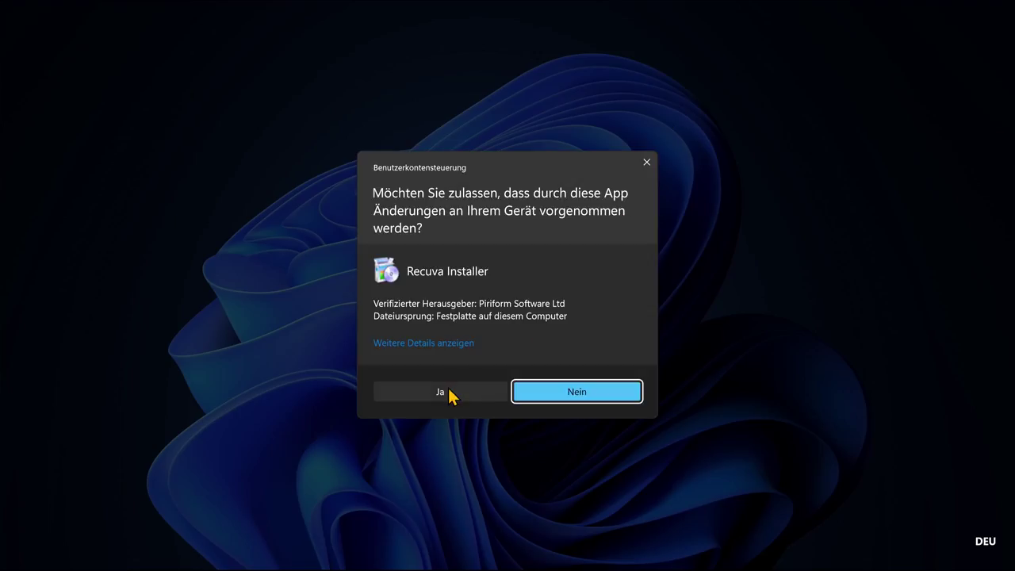
pyautogui.click(440, 392)
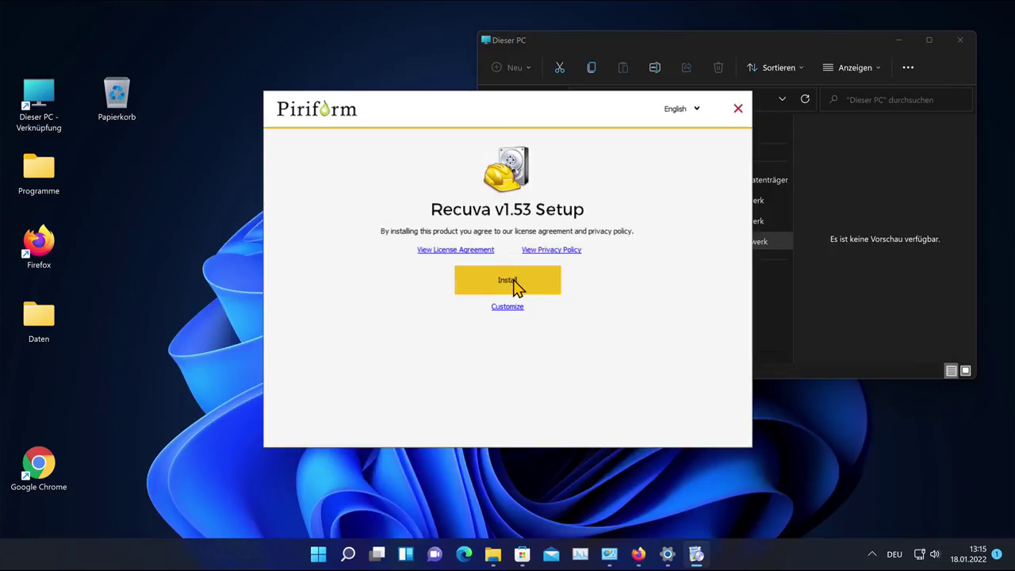
pyautogui.click(511, 285)
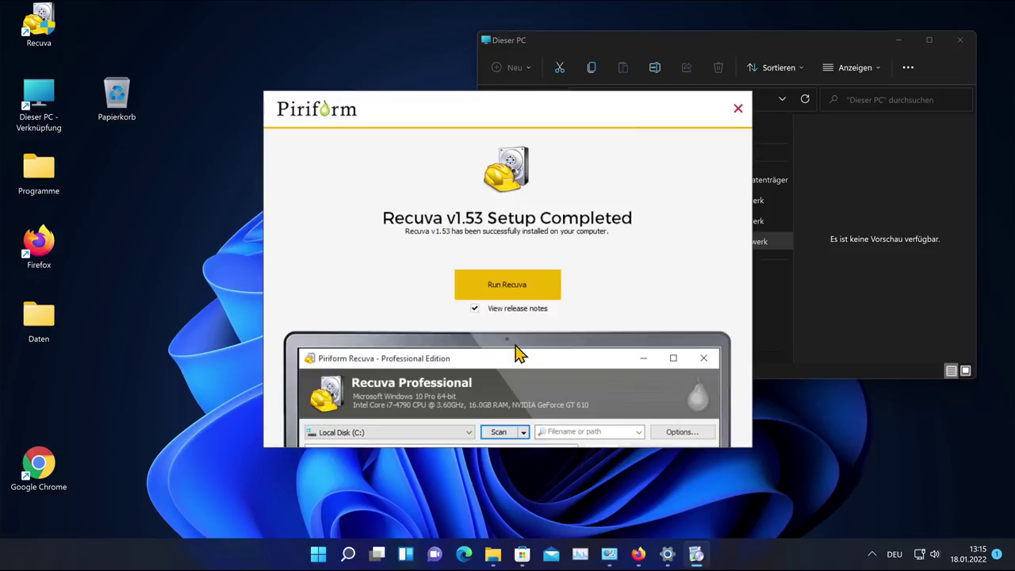
pyautogui.click(738, 108)
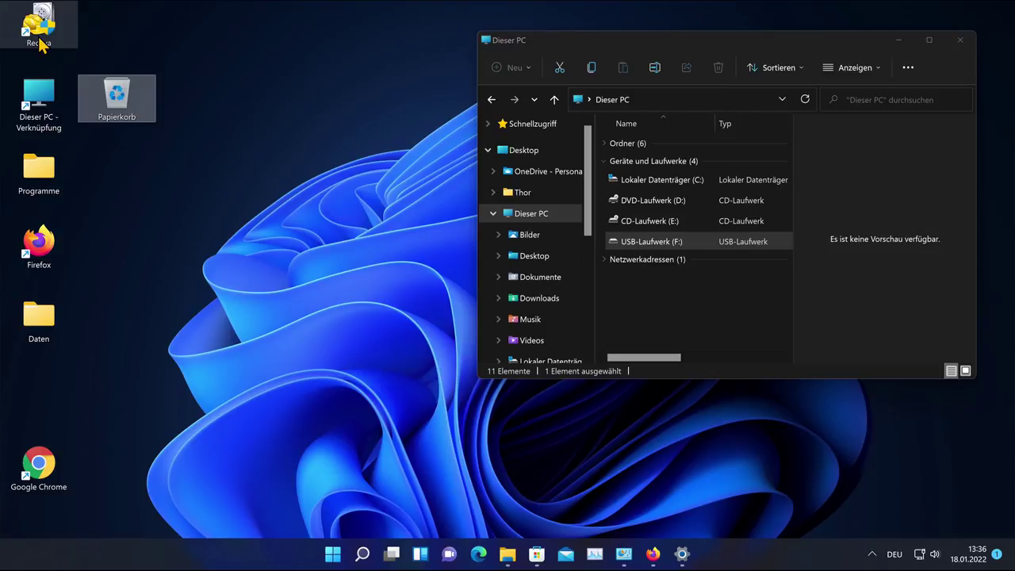
# Step: Launch Recuva from the desktop, allow it to make changes and dismiss the Recuva Wizard
pyautogui.doubleClick(40, 44)
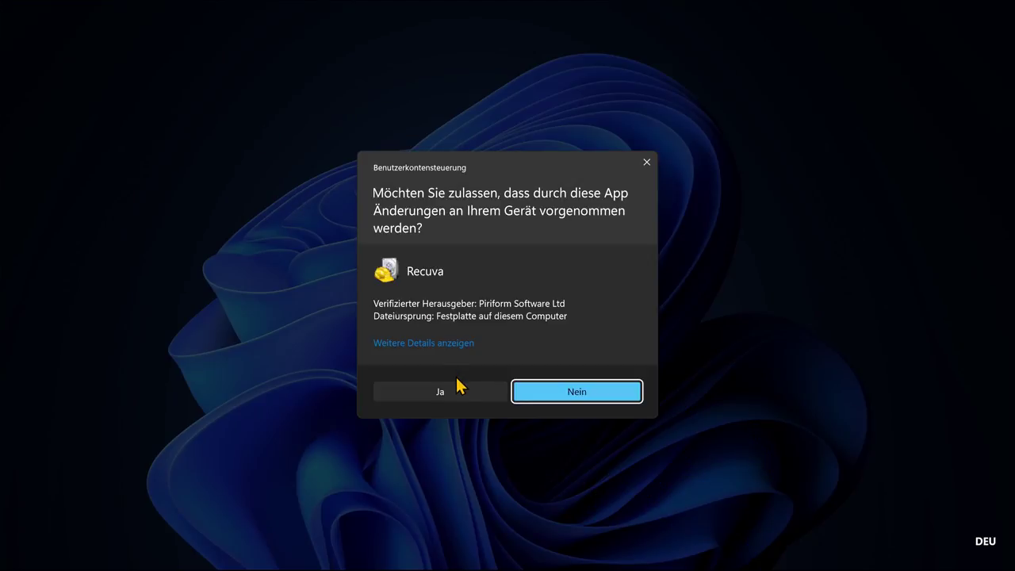
pyautogui.click(459, 386)
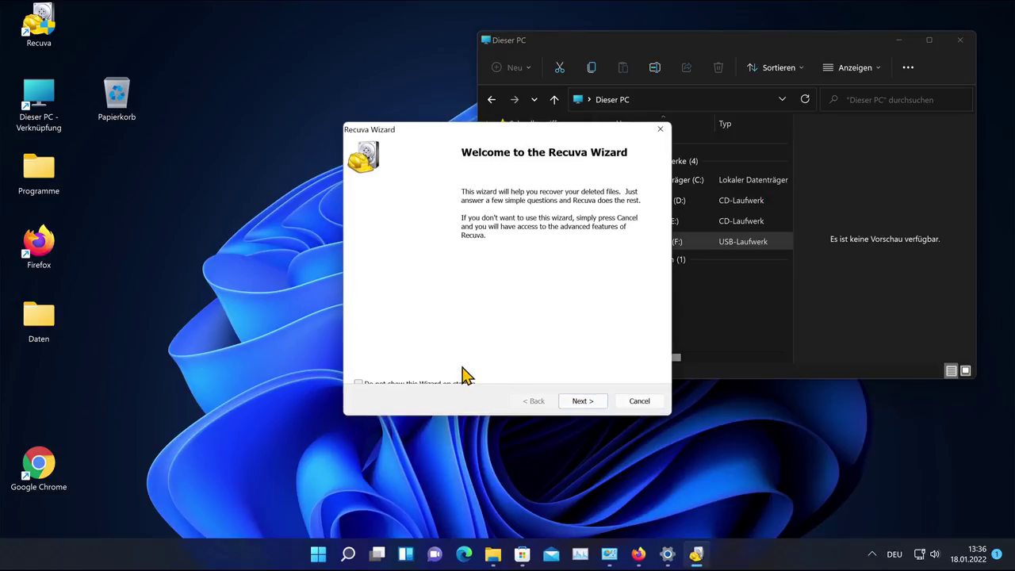
pyautogui.click(660, 131)
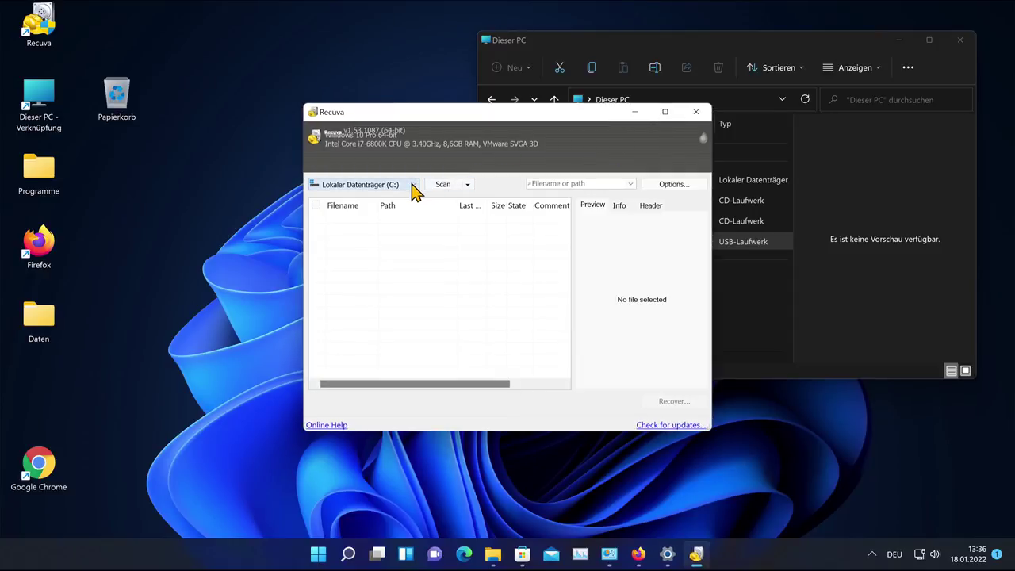
# Step: Set Recuva's interface language to Deutsch (German) in its options
pyautogui.click(652, 187)
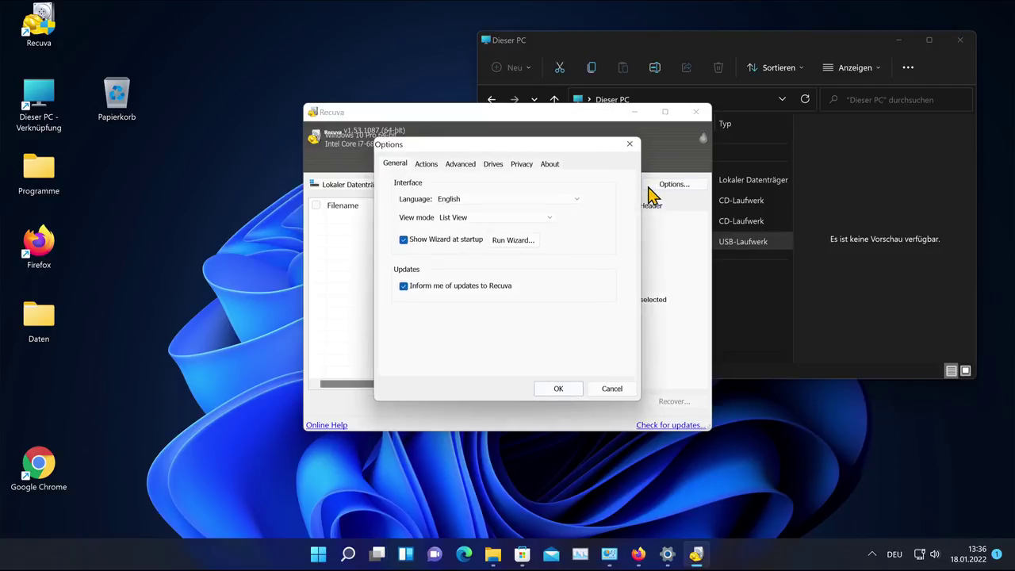
pyautogui.click(557, 202)
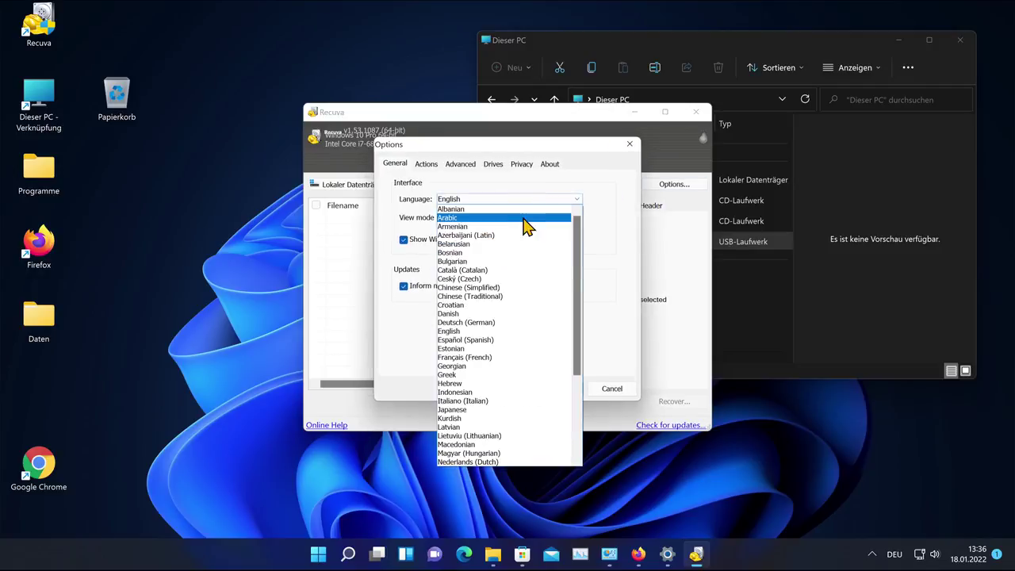
pyautogui.click(478, 322)
# Step: Enable showing 0-byte files and securely deleted files, the deep scan and the search for non-deleted files
pyautogui.click(434, 164)
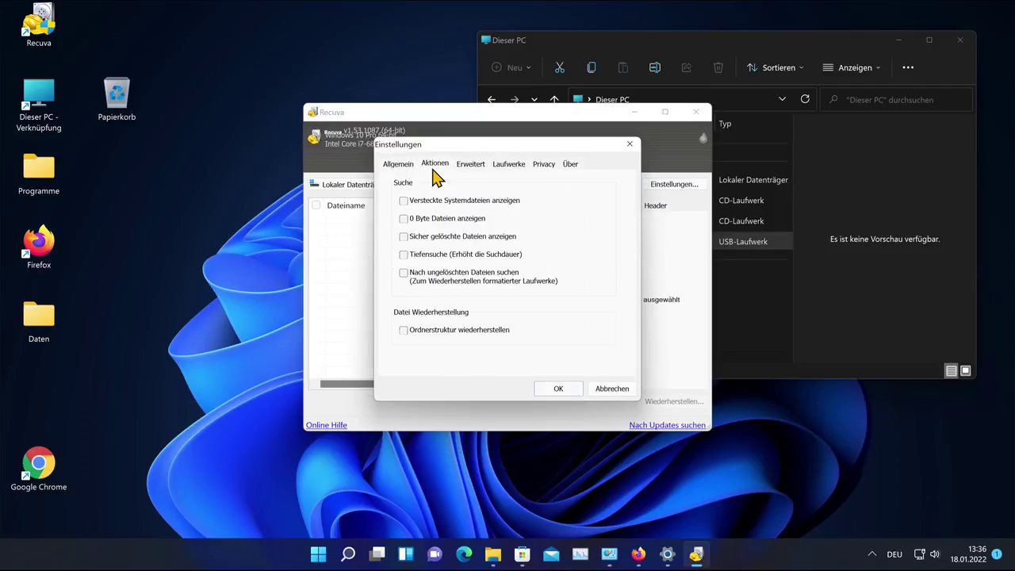
pyautogui.click(405, 255)
pyautogui.click(404, 237)
pyautogui.click(403, 219)
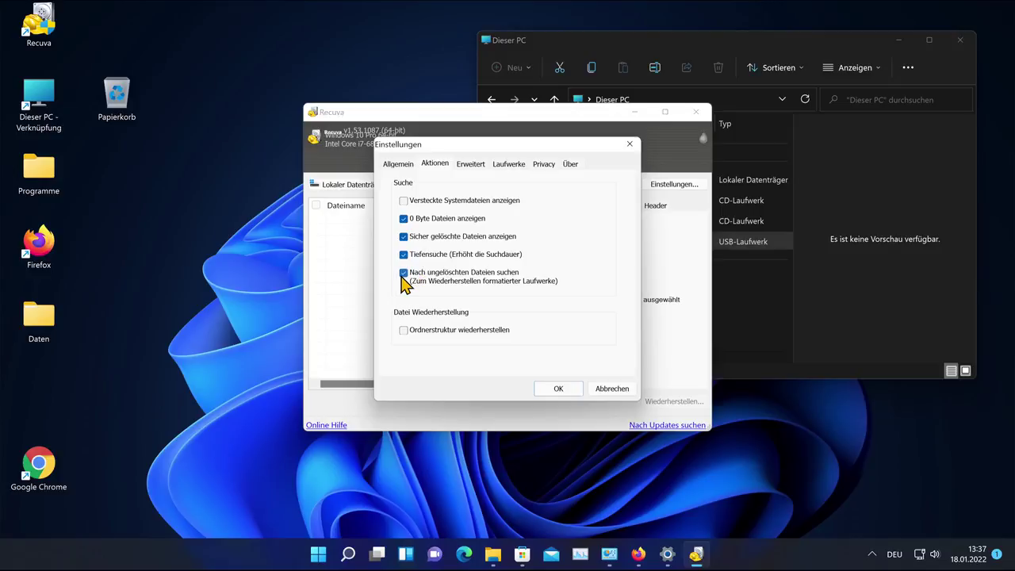
# Step: Review the advanced, drive, privacy, about and general settings, and save the Recuva settings
pyautogui.click(468, 167)
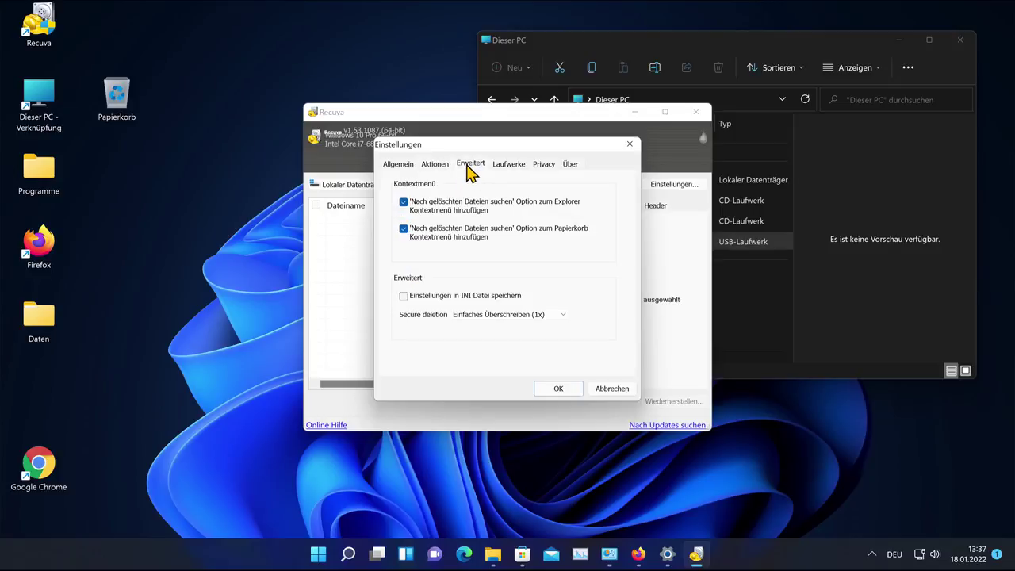
pyautogui.click(503, 167)
pyautogui.click(544, 166)
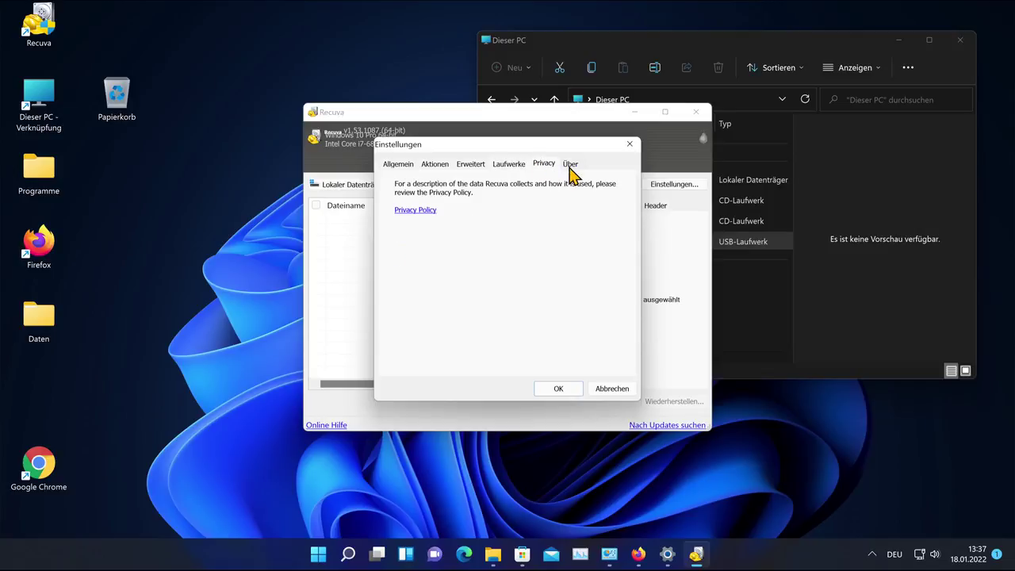
pyautogui.click(570, 166)
pyautogui.click(399, 167)
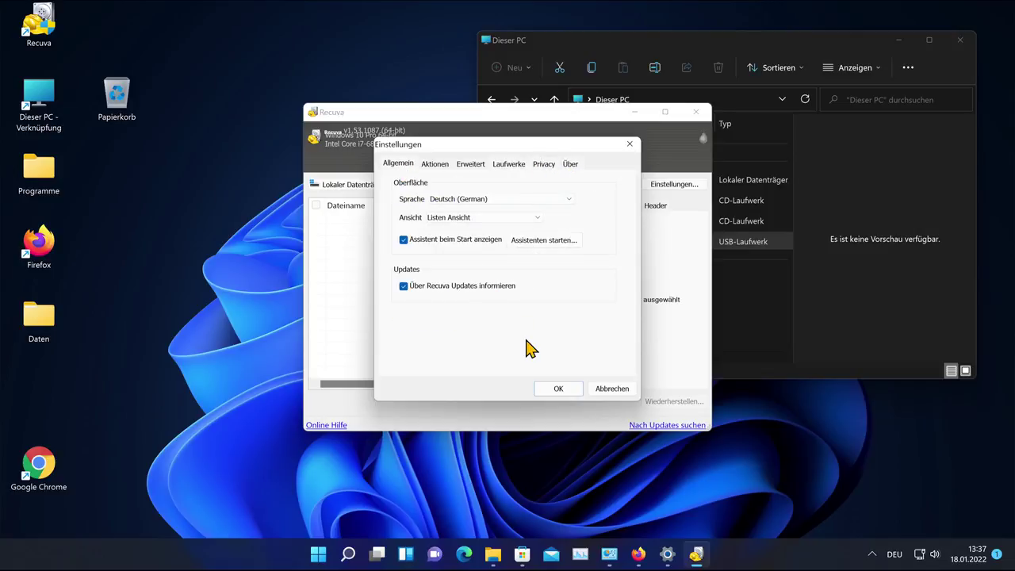
pyautogui.click(562, 388)
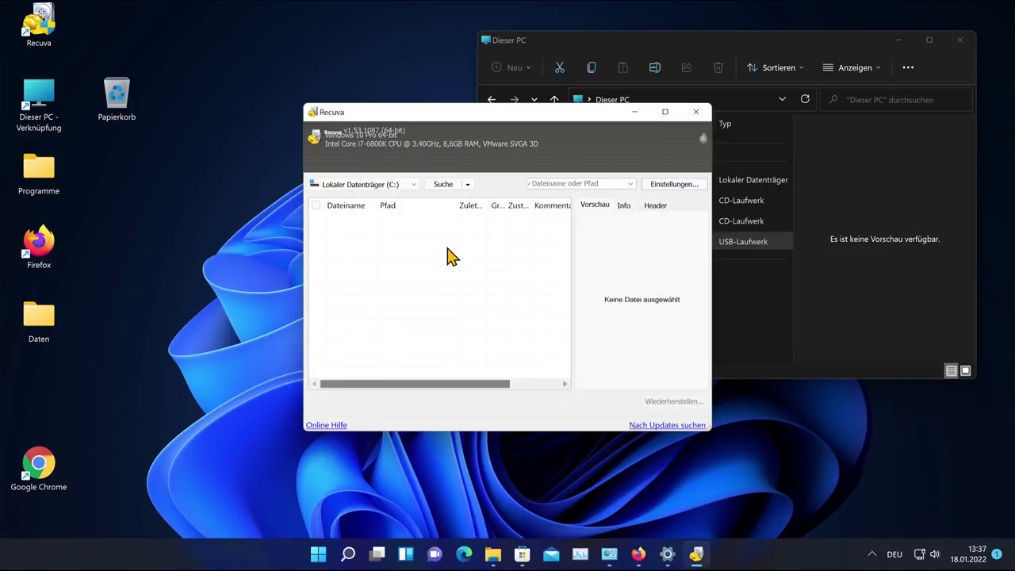
# Step: Look through the list of drives available for scanning and move the Recuva window clear of the file explorer window
pyautogui.click(413, 186)
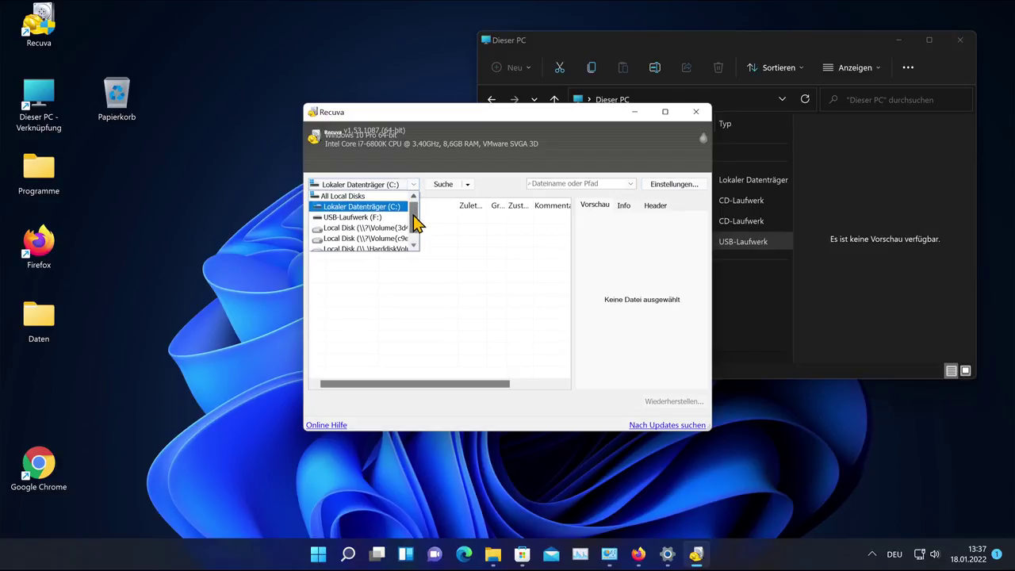
pyautogui.scroll(-1, 416, 224)
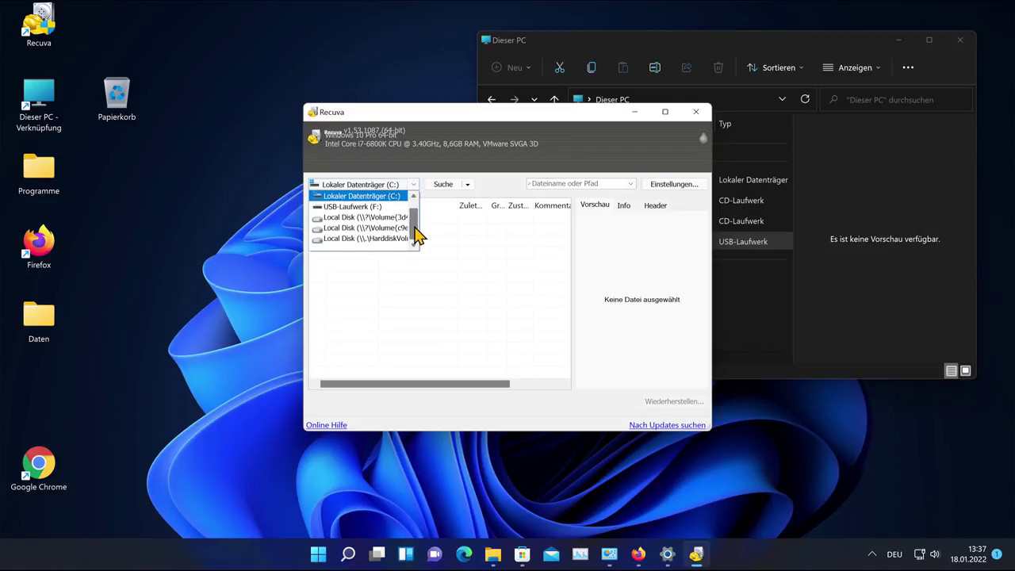
pyautogui.click(567, 116)
pyautogui.moveTo(524, 120); pyautogui.dragTo(307, 101)
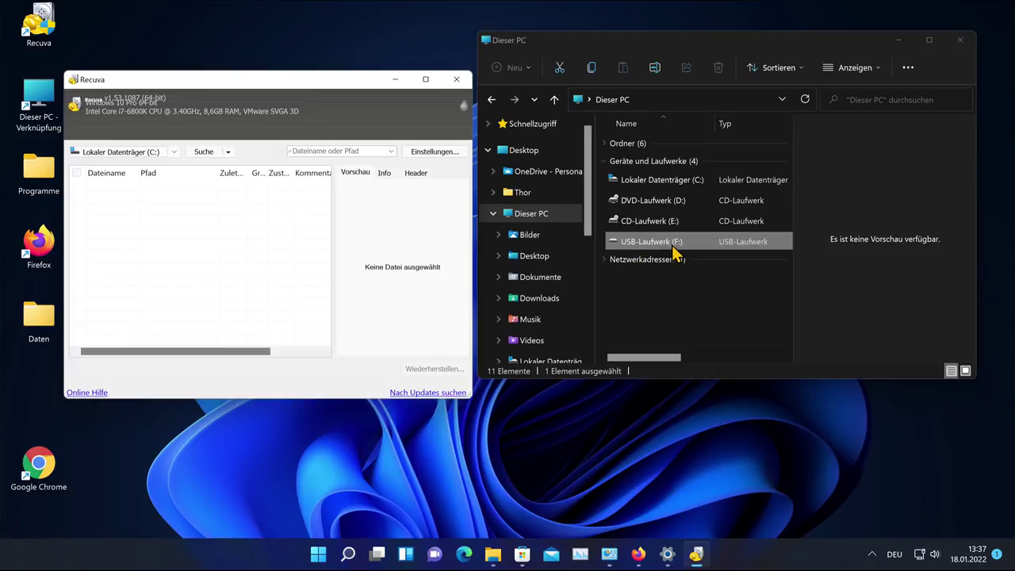
# Step: Choose USB-Laufwerk (F:) as the drive and scan it for recoverable files
pyautogui.click(173, 151)
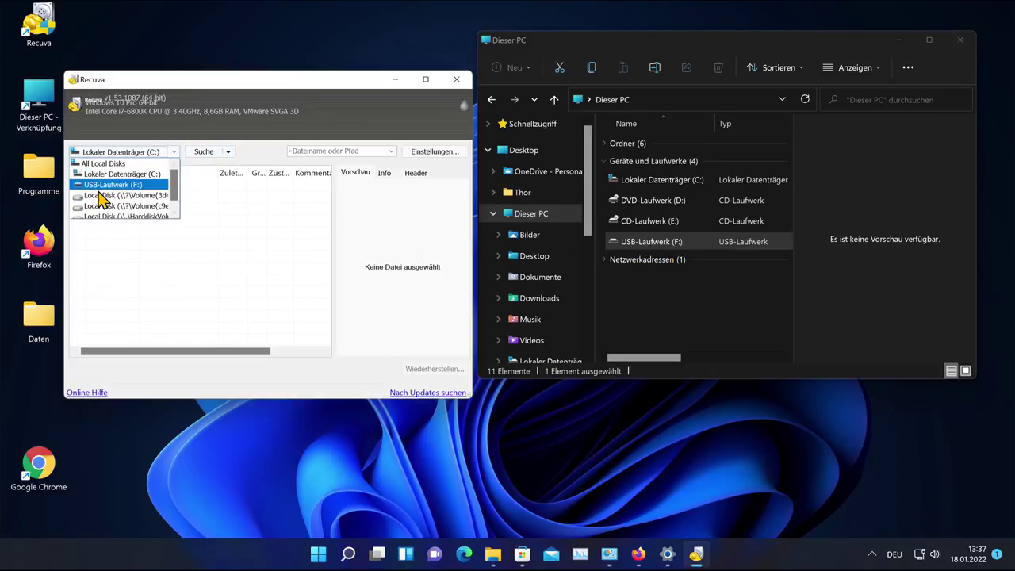
pyautogui.click(130, 187)
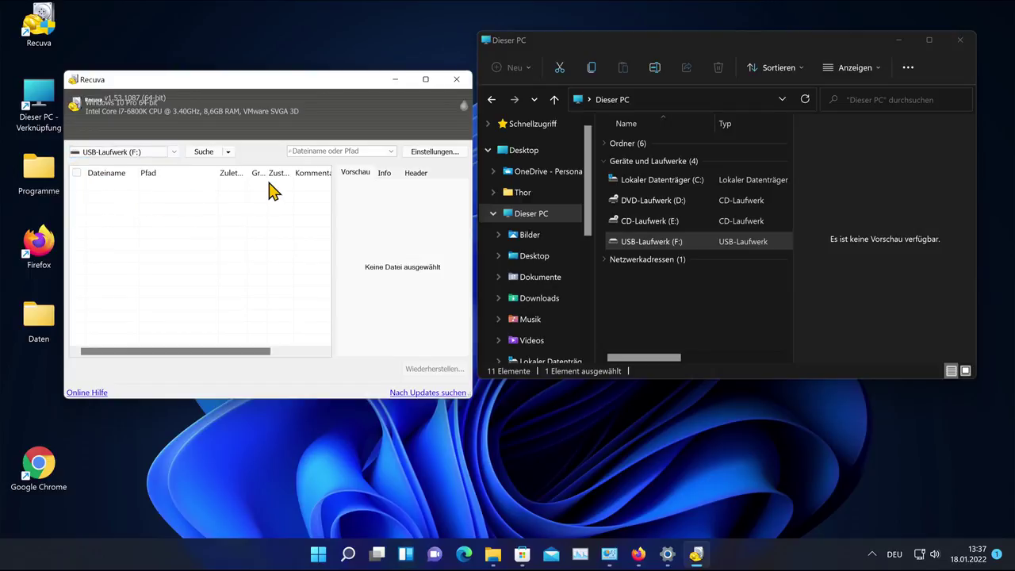
pyautogui.click(228, 153)
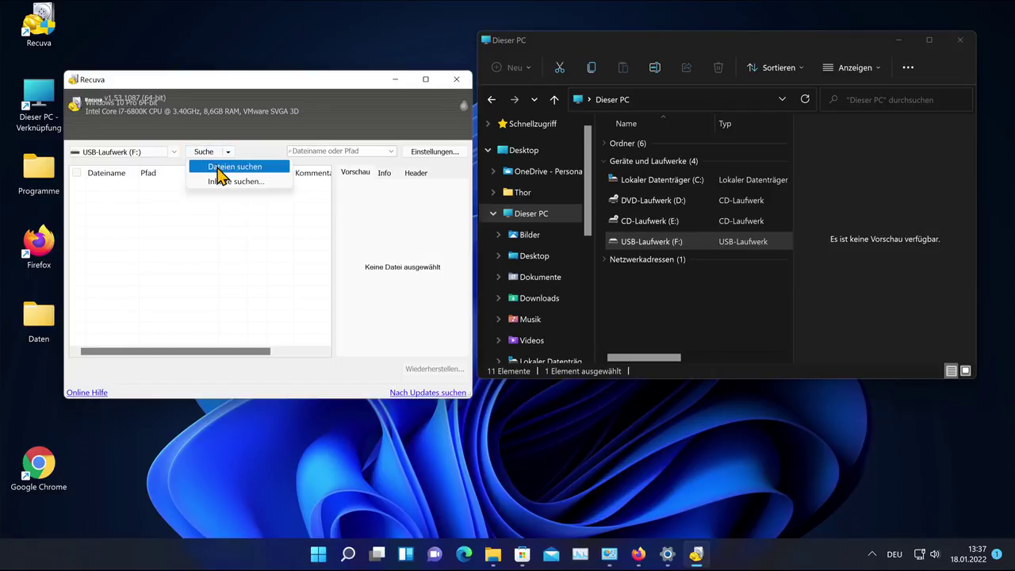
pyautogui.click(219, 169)
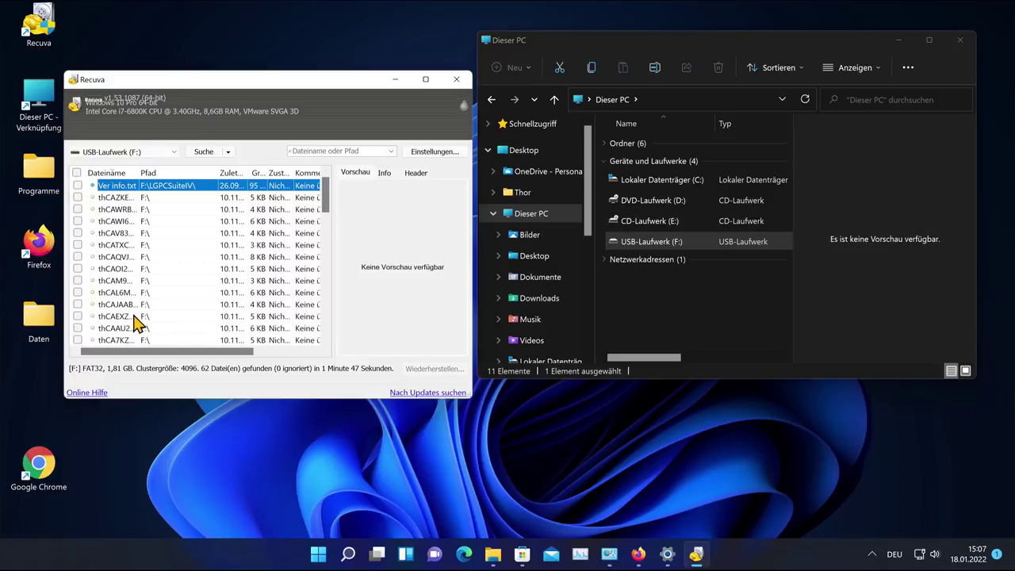
pyautogui.moveTo(326, 198); pyautogui.dragTo(305, 185)
pyautogui.click(306, 185)
pyautogui.click(76, 173)
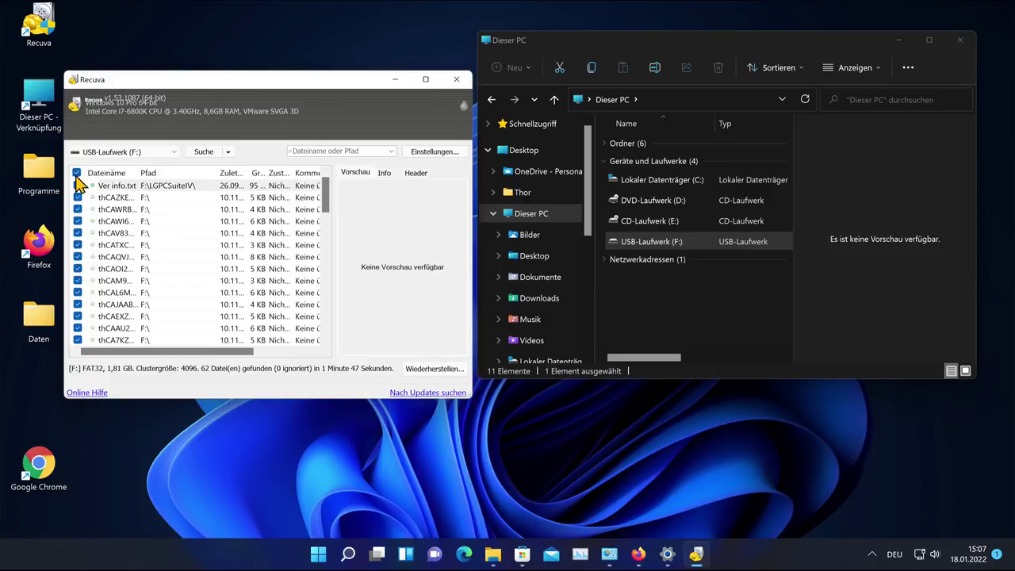
pyautogui.click(77, 173)
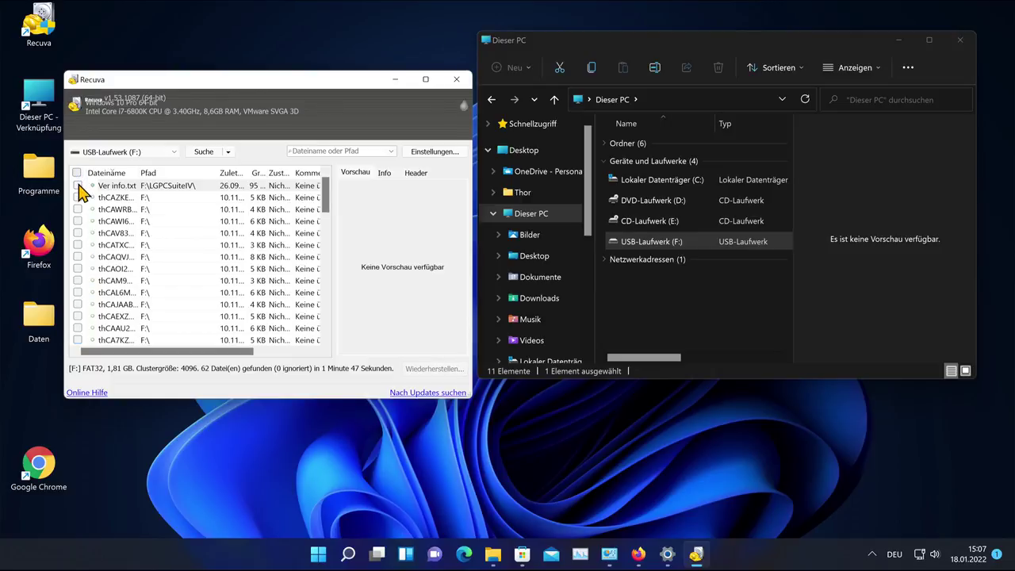
# Step: Recover only Ver info.txt into a new folder named Neuer Ordner on the Desktop and dismiss the completion message
pyautogui.click(77, 185)
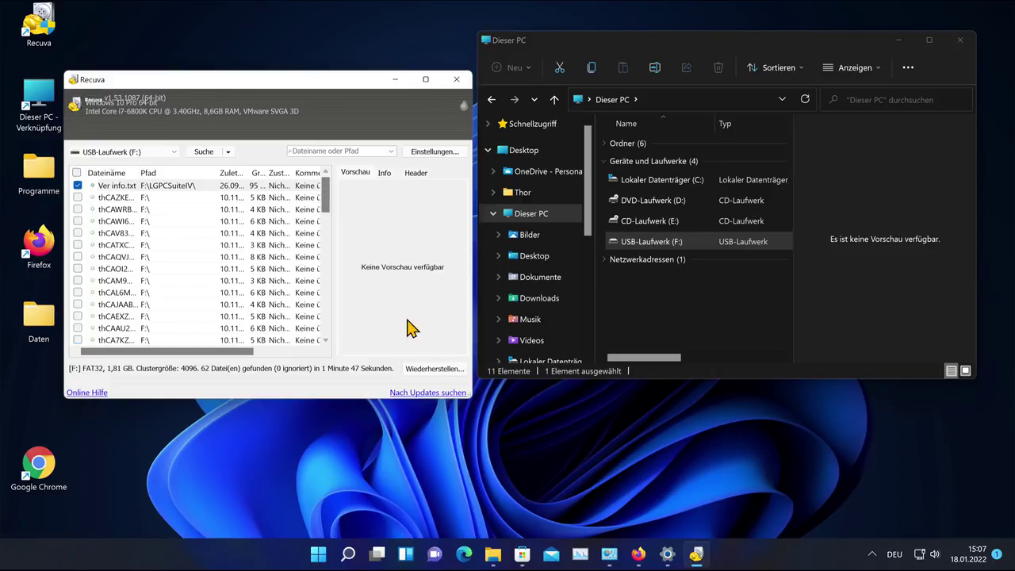
pyautogui.click(428, 370)
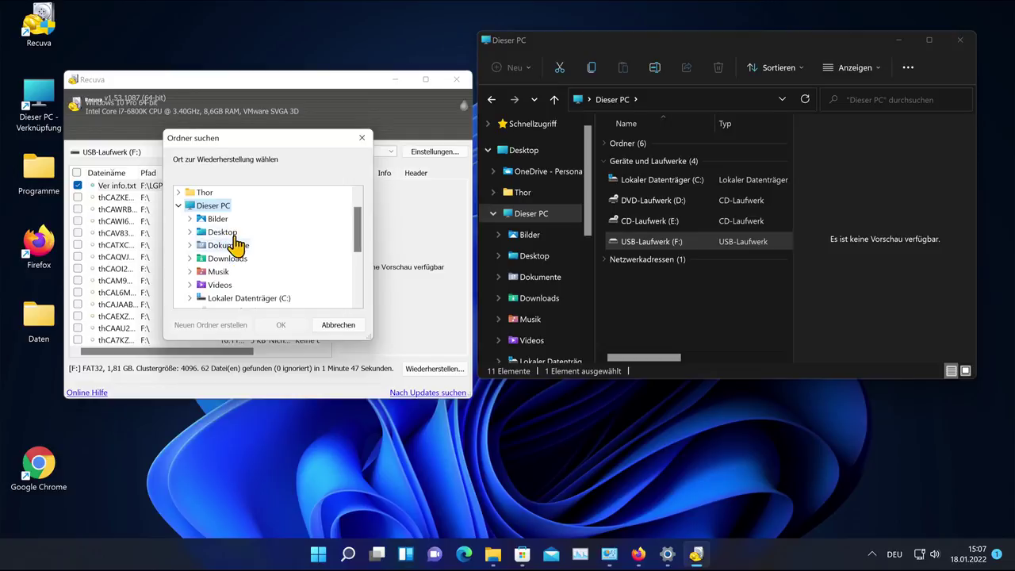
pyautogui.doubleClick(223, 238)
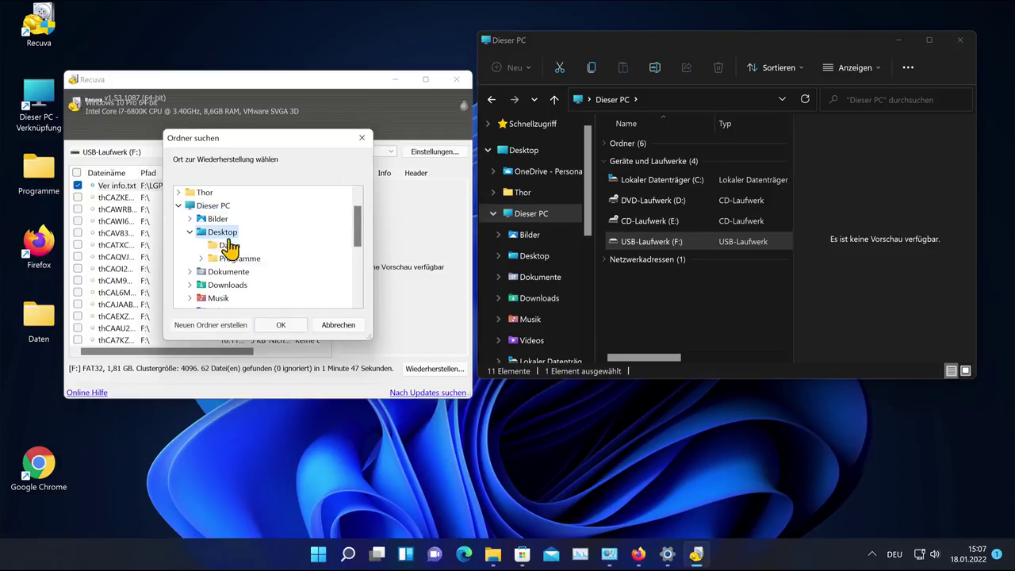
pyautogui.click(233, 327)
pyautogui.press('Return')
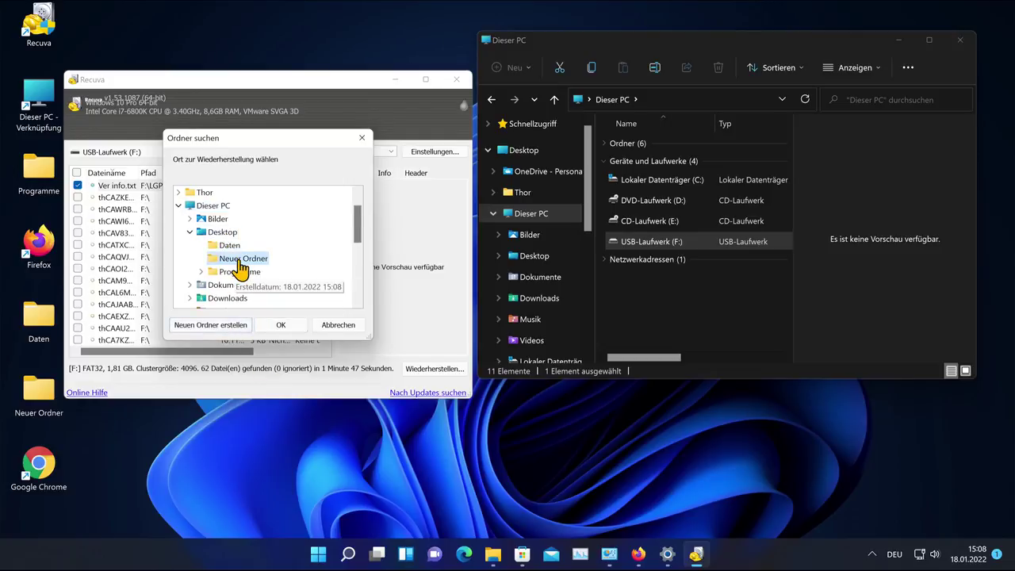
pyautogui.click(281, 325)
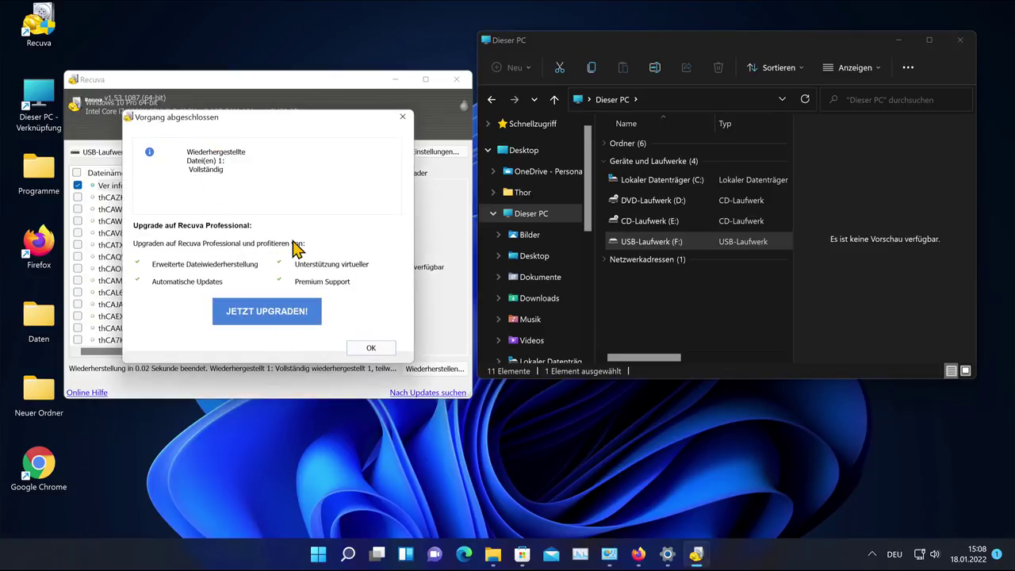
pyautogui.click(369, 347)
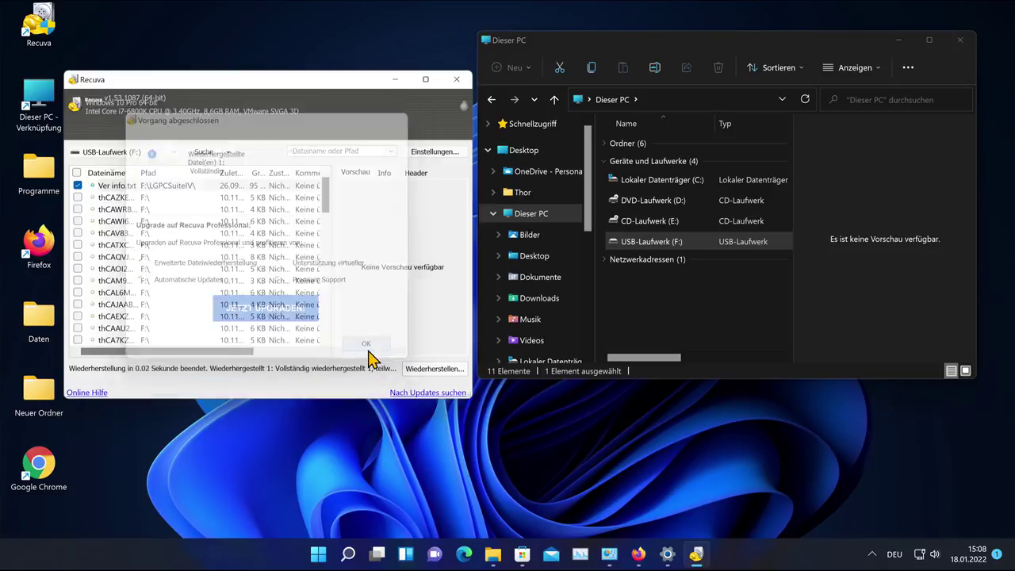
# Step: Check the contents of the Neuer Ordner folder on the desktop, and minimize its window
pyautogui.doubleClick(33, 399)
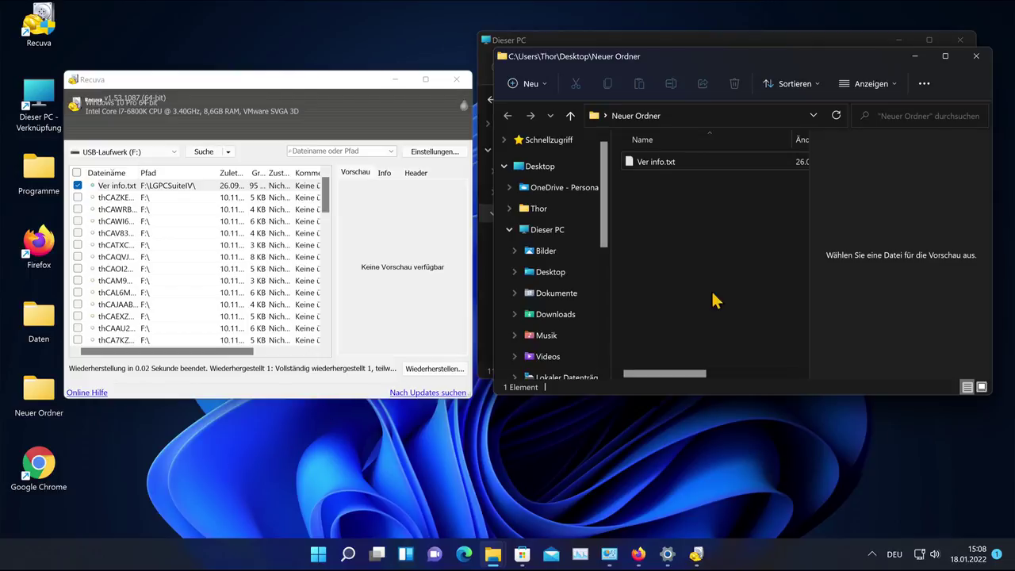
pyautogui.click(919, 63)
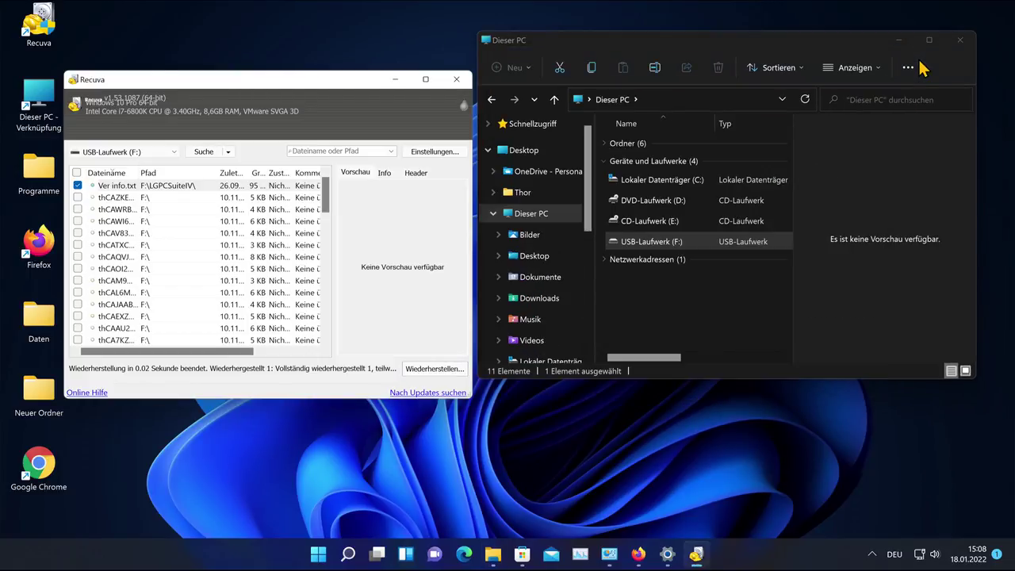